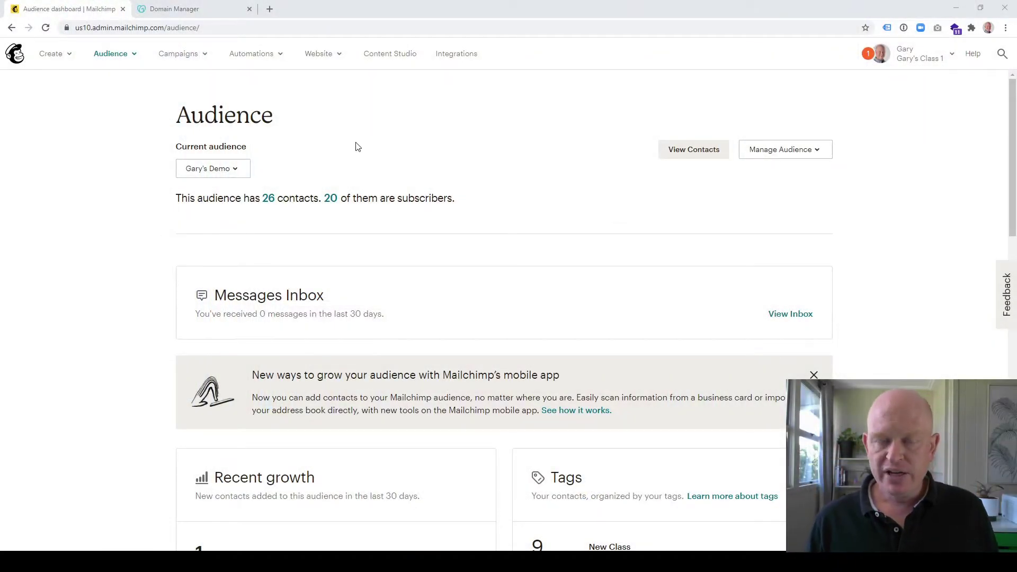
# Open Domains from Mailchimp's Website menu to list the account's four email domains
pyautogui.click(344, 60)
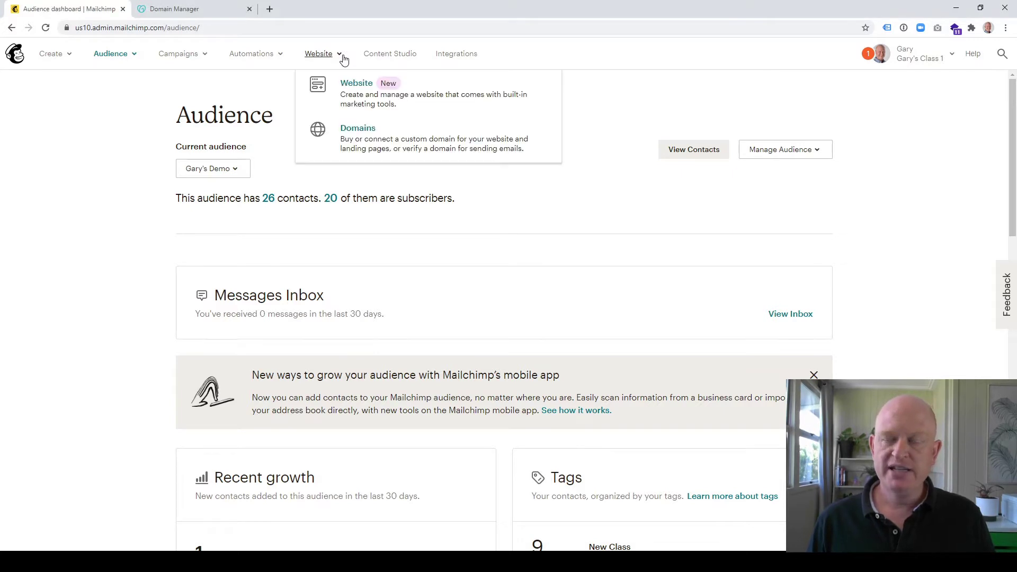
pyautogui.click(356, 142)
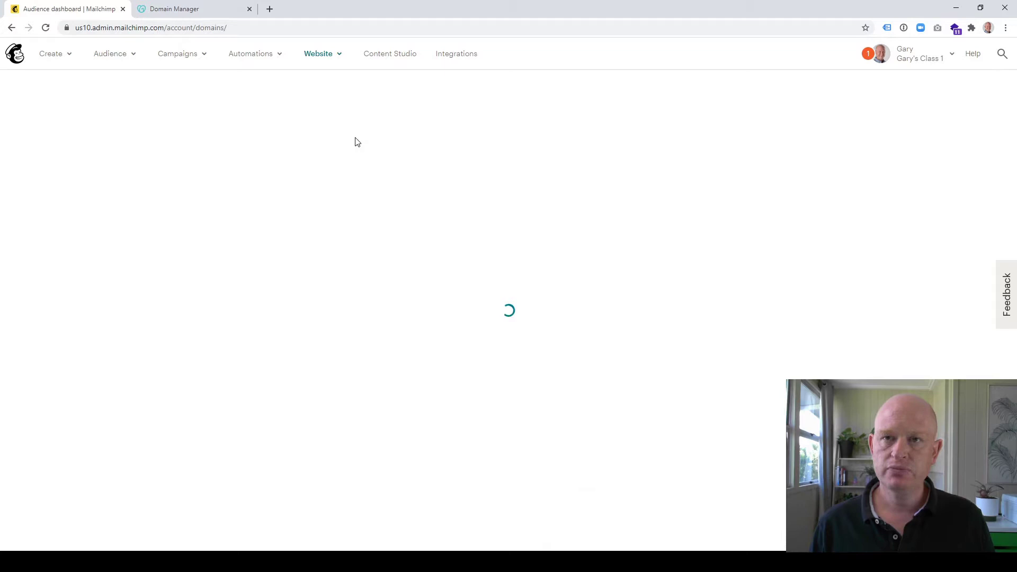
pyautogui.scroll(-1, 329, 266)
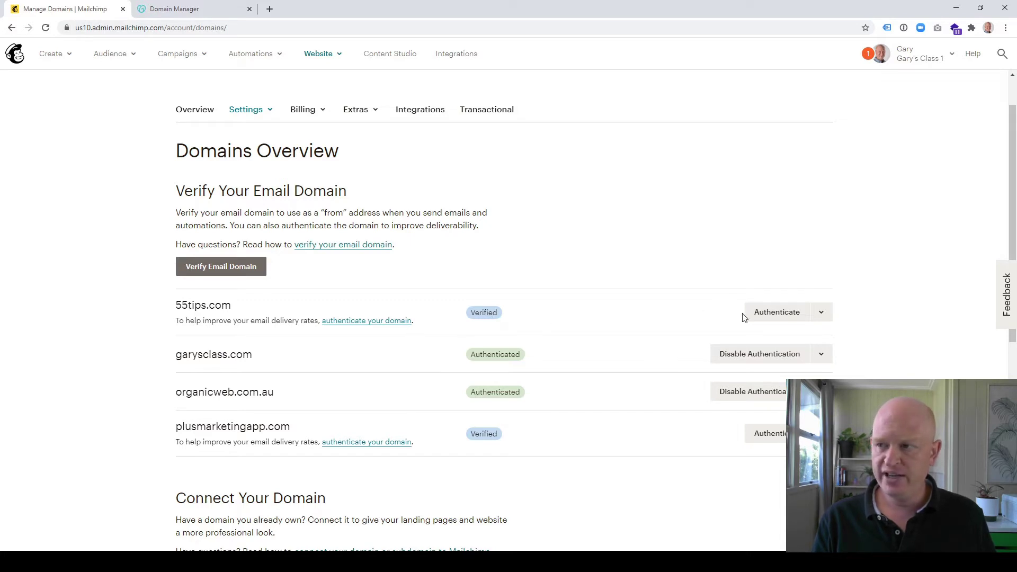
# Show the 55tips.com authentication records: k2._domainkey and k3._domainkey CNAMEs to dkim2/dkim3.mcsv.net
pyautogui.click(340, 57)
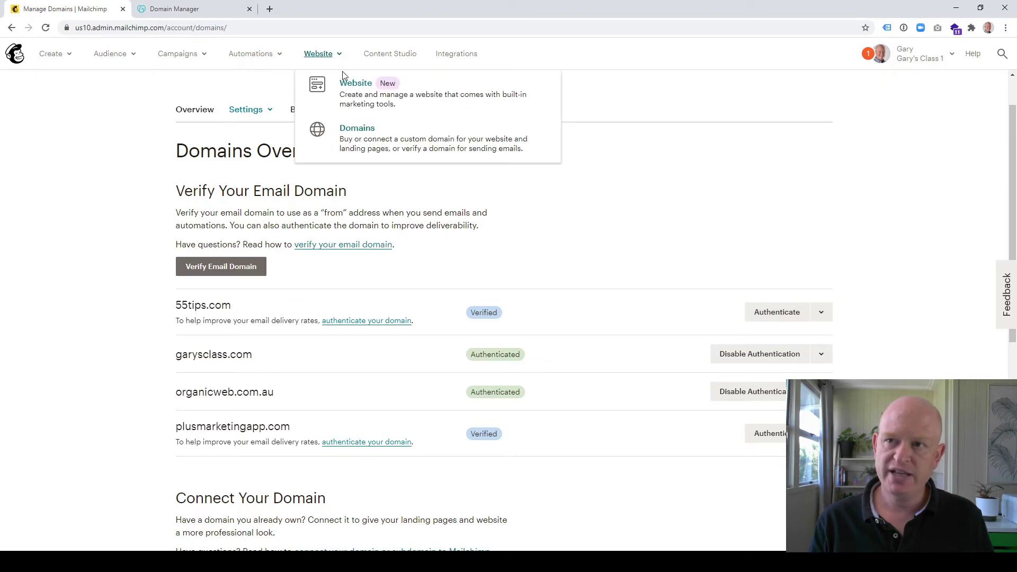
pyautogui.click(775, 316)
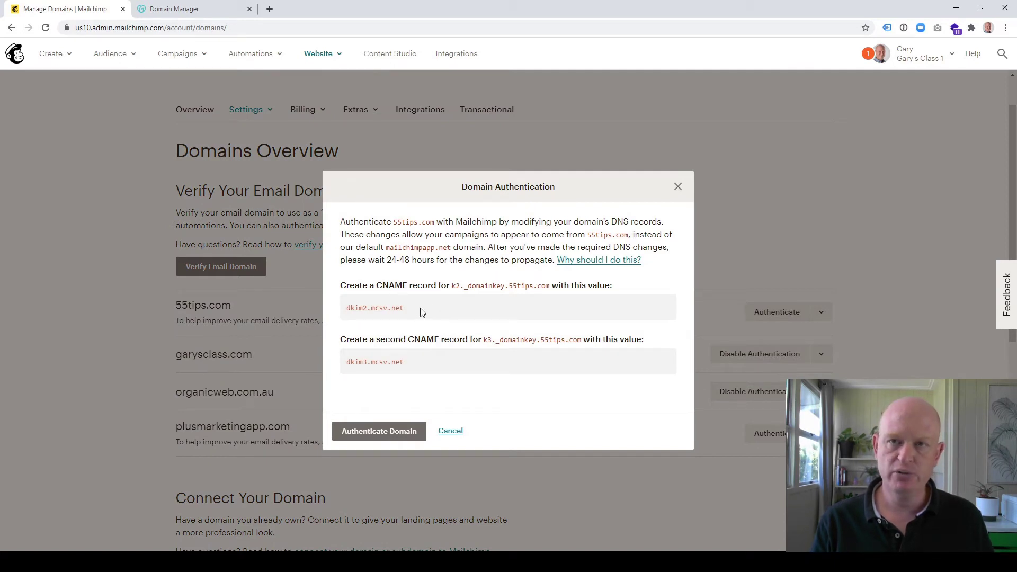
# Switch to GoDaddy Domain Manager and bring up plusmarketingapp.com in the My Domains list
pyautogui.click(157, 16)
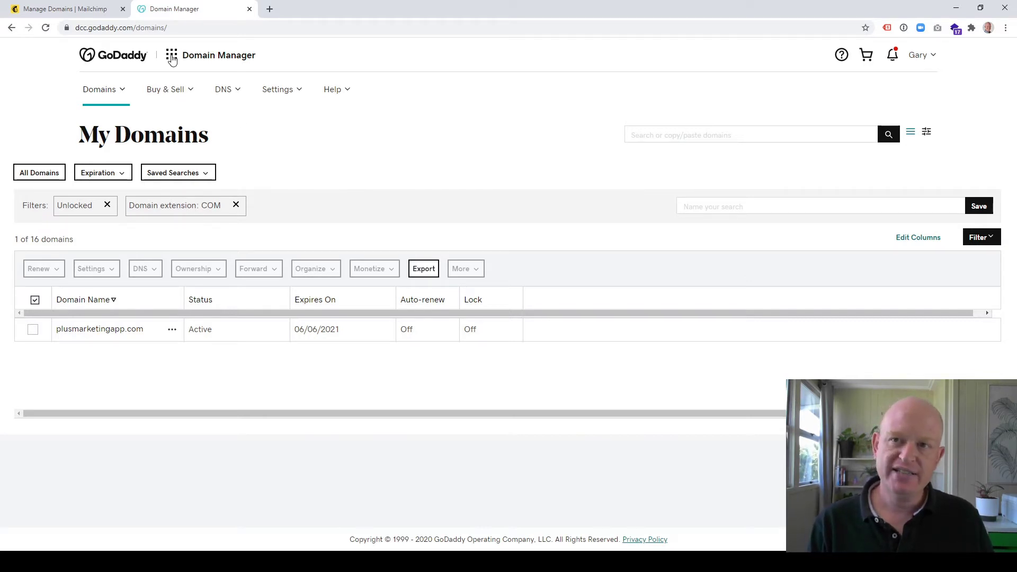
pyautogui.click(172, 57)
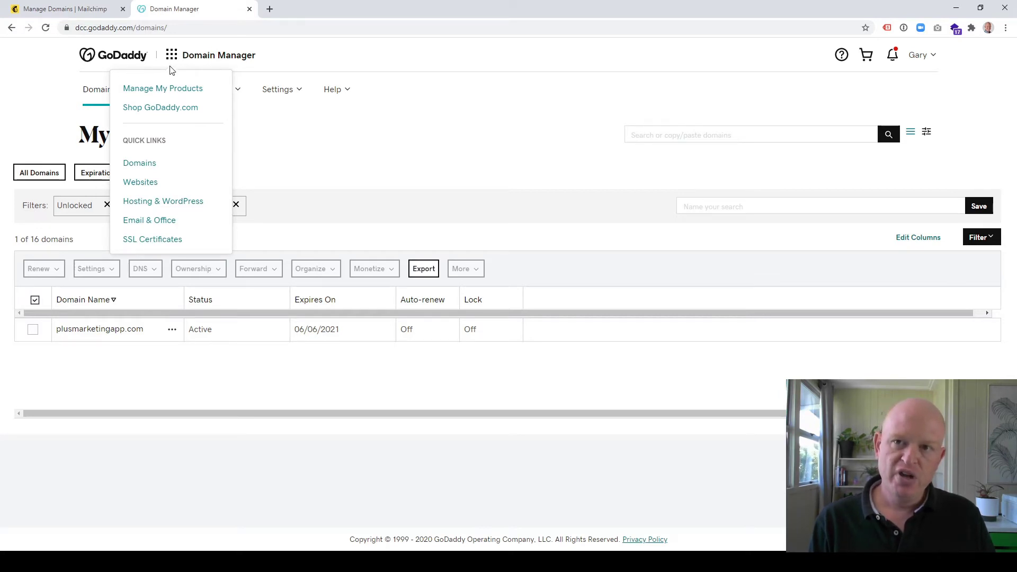
pyautogui.click(495, 136)
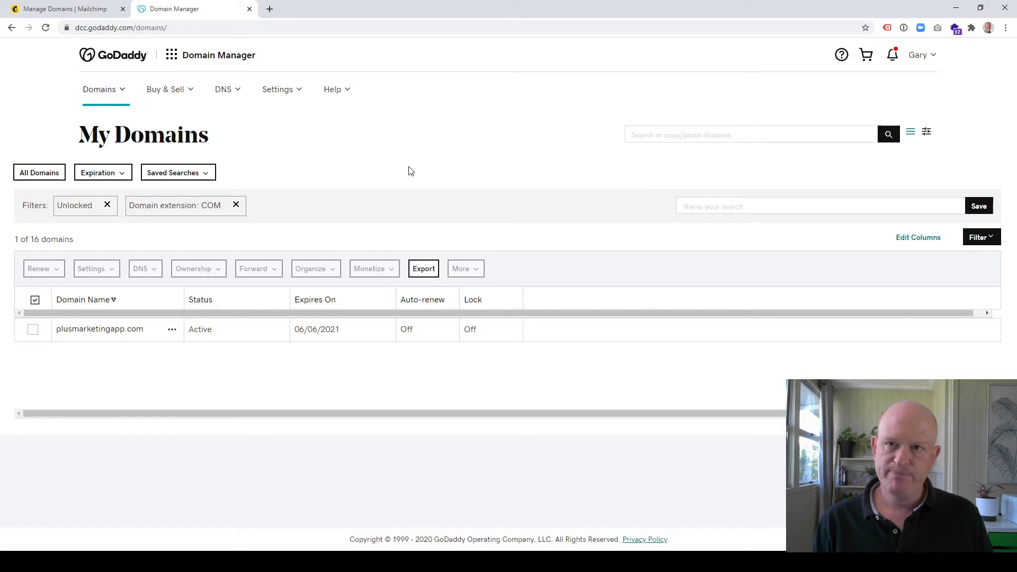
pyautogui.moveTo(129, 332)
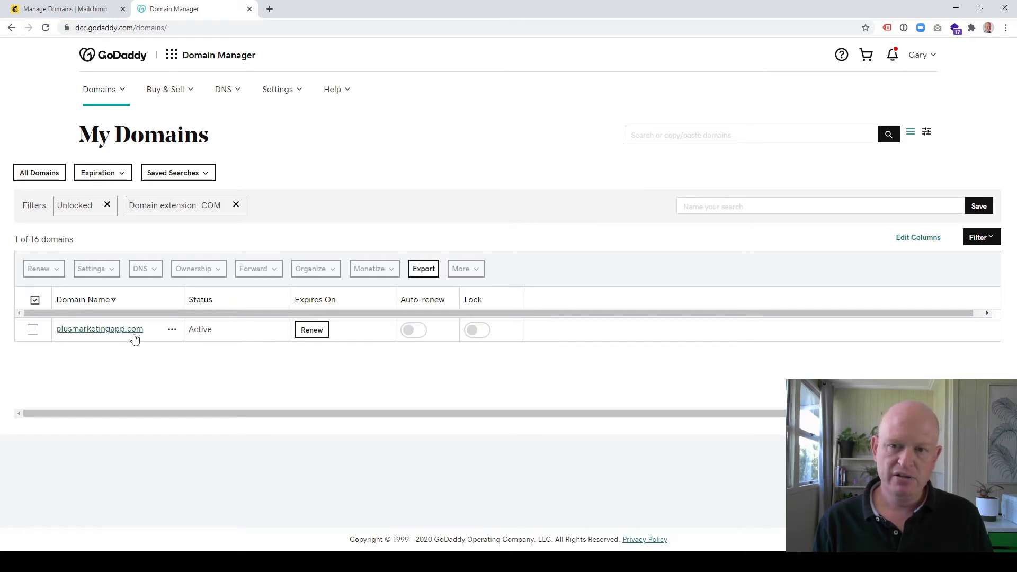
# Choose Manage DNS from plusmarketingapp.com's actions to view its A, CNAME, NS and SOA records
pyautogui.click(173, 336)
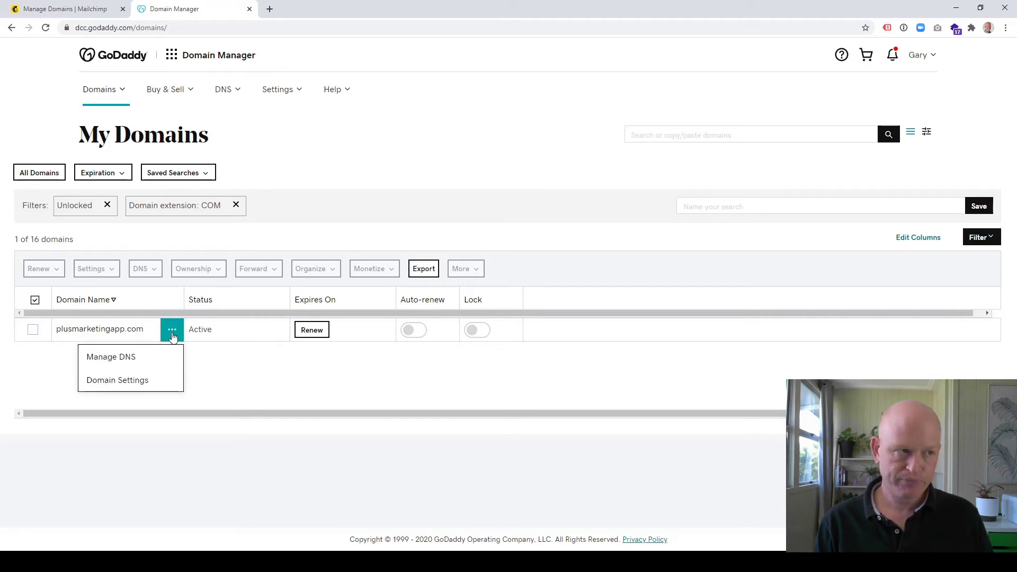
pyautogui.click(151, 358)
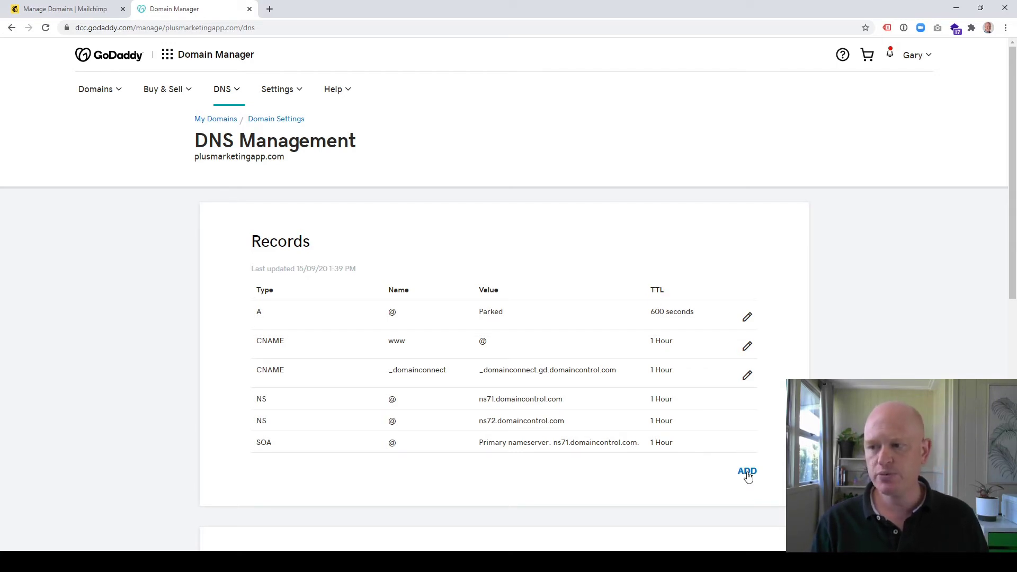
# Cancel the 55tips.com dialog, open plusmarketingapp.com's authentication records, and copy k2._domainkey
pyautogui.click(83, 17)
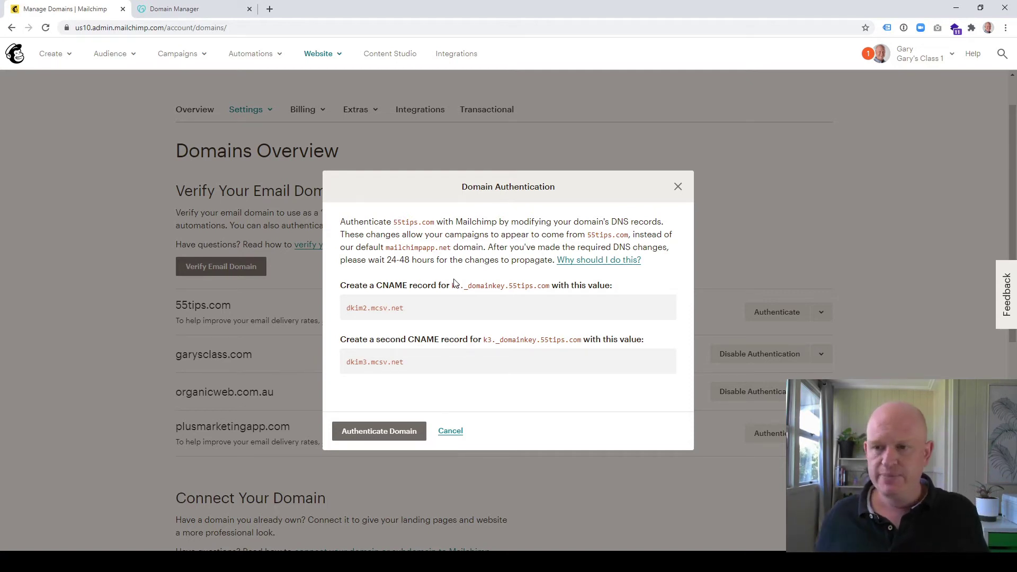
pyautogui.click(457, 432)
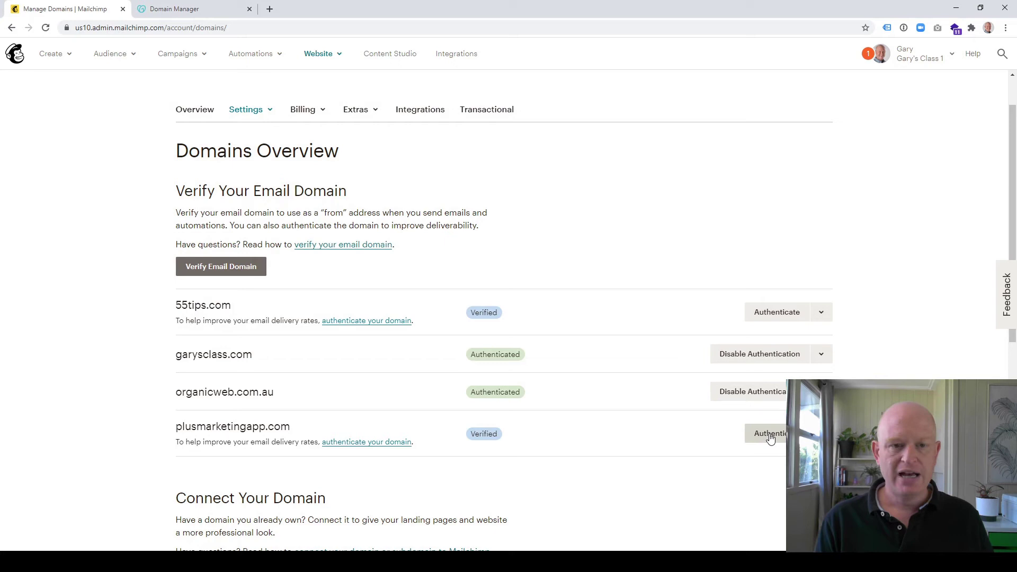
pyautogui.scroll(-2, 768, 434)
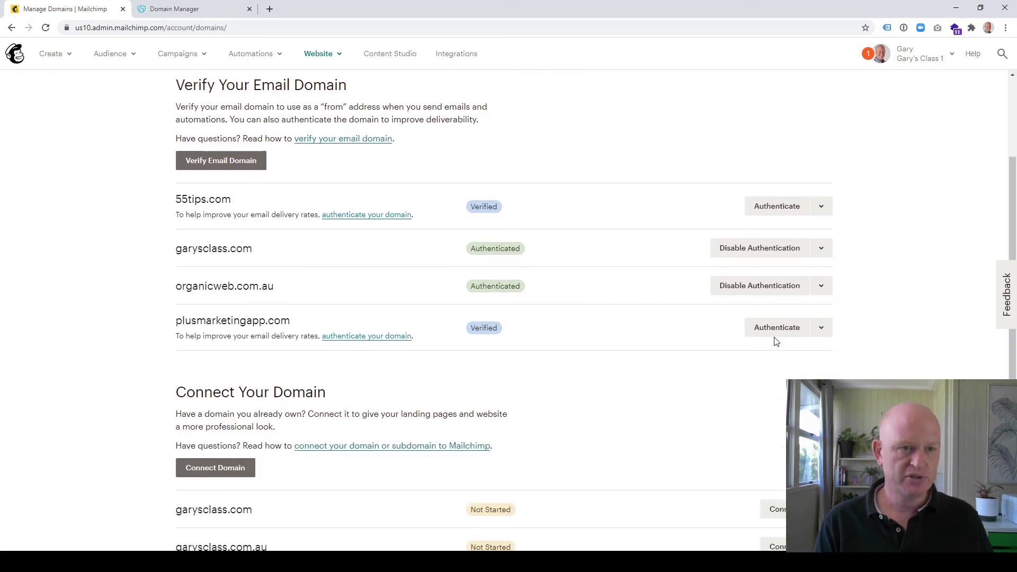
pyautogui.click(776, 333)
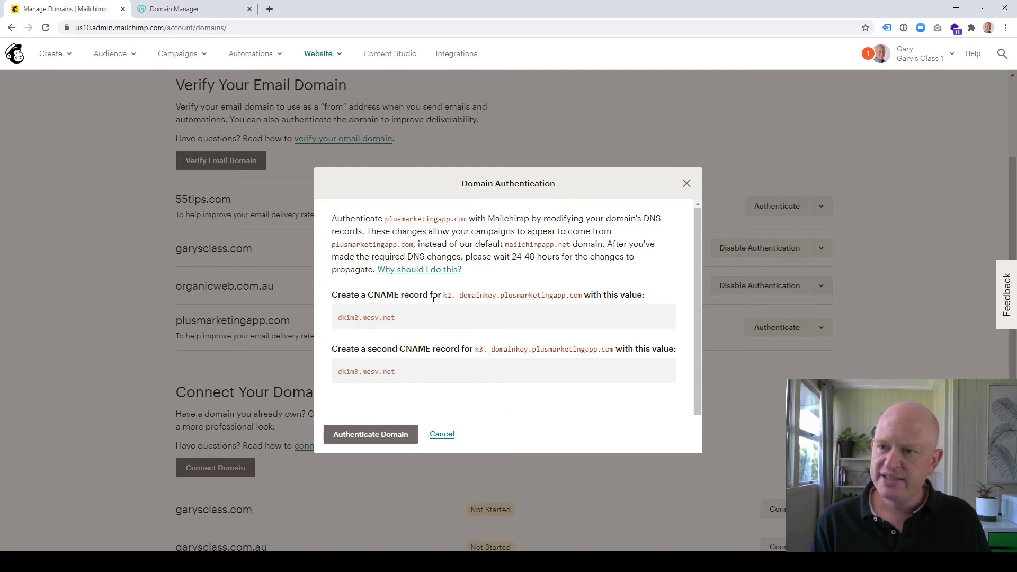
pyautogui.moveTo(444, 295); pyautogui.dragTo(497, 294)
pyautogui.hotkey('ctrl', 'c')
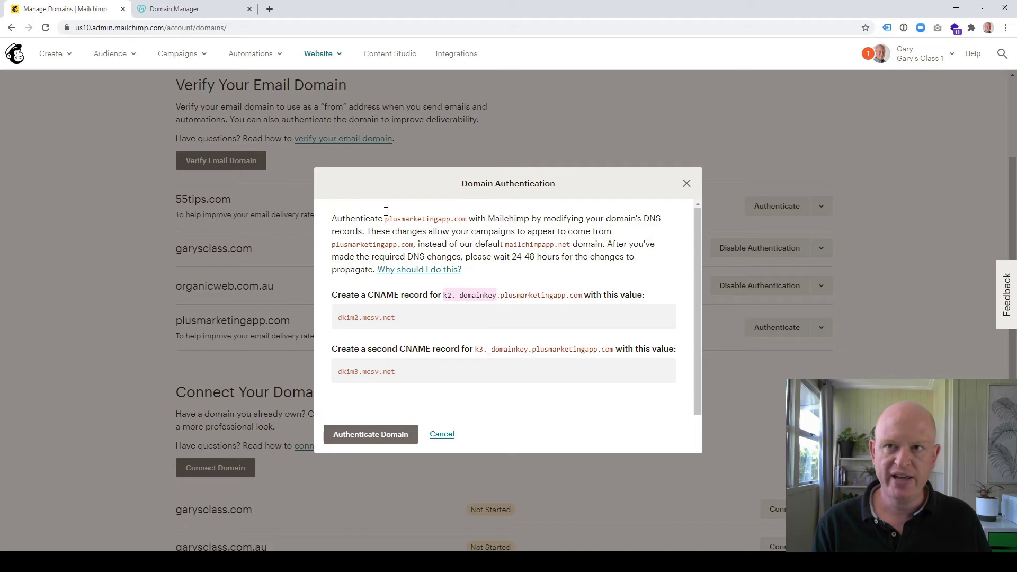
pyautogui.click(193, 13)
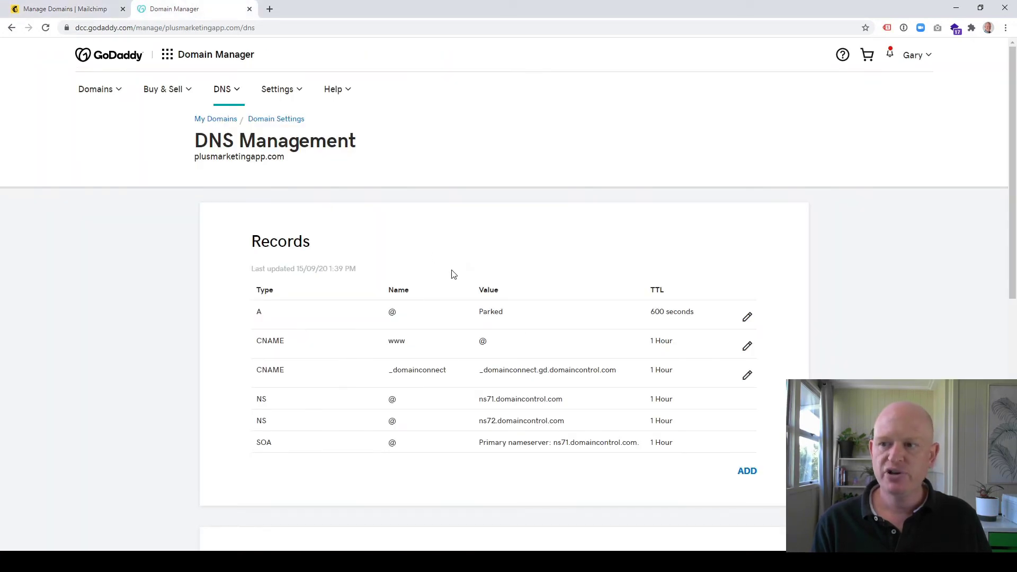
# Start a new GoDaddy DNS record of type CNAME with host k2._domainkey
pyautogui.click(748, 472)
pyautogui.scroll(-4, 664, 418)
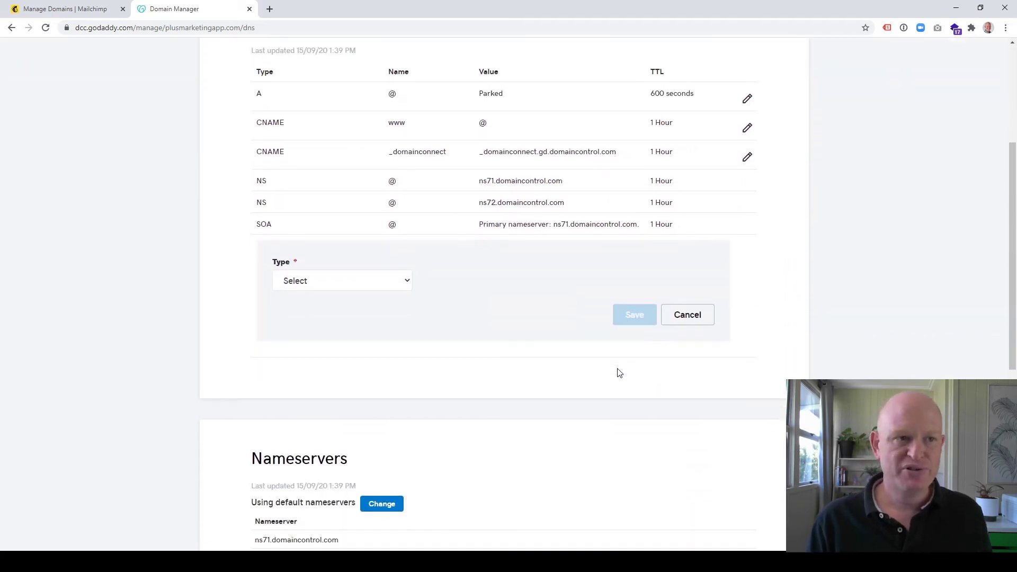
pyautogui.scroll(-1, 620, 373)
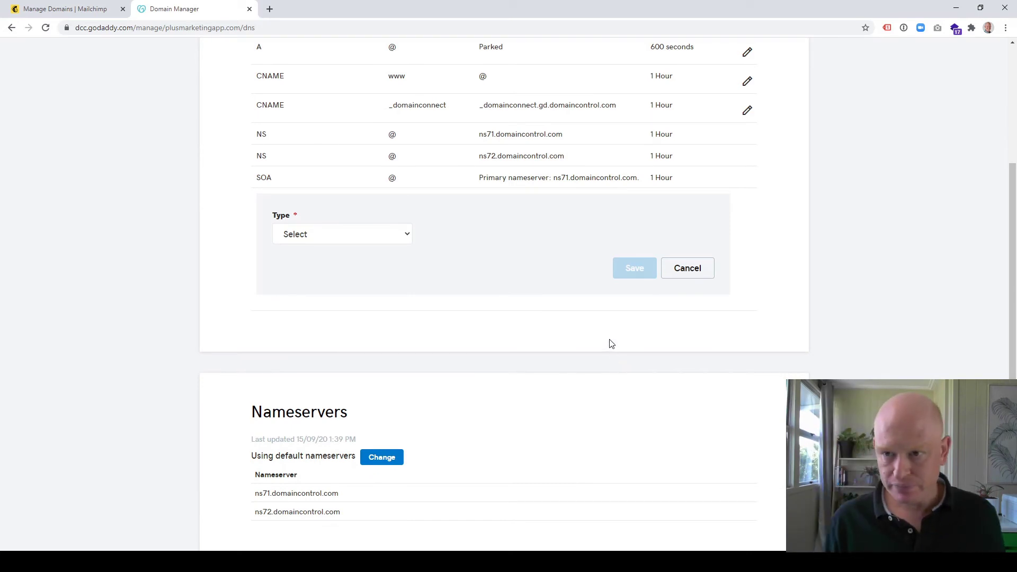
pyautogui.click(403, 240)
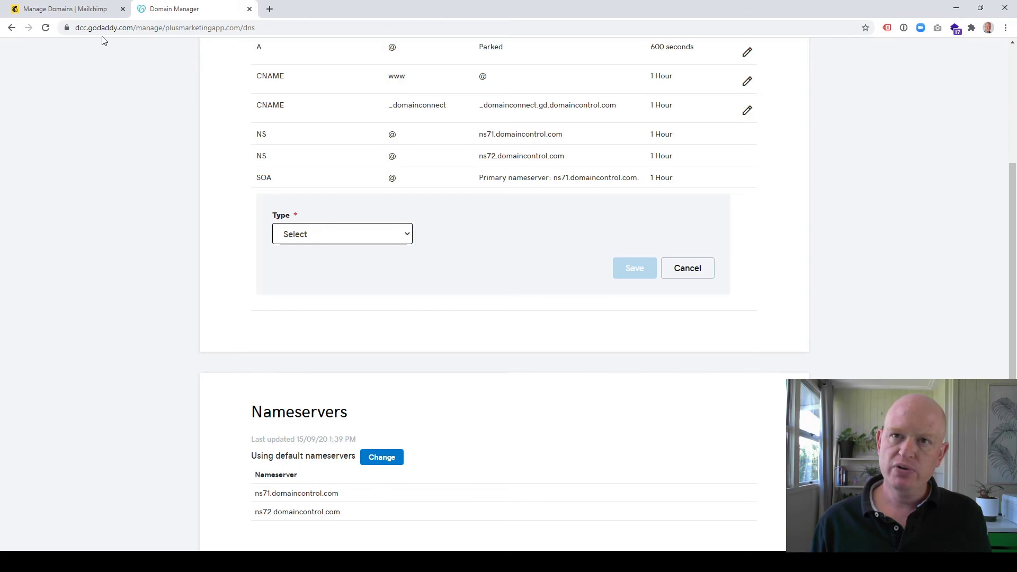
pyautogui.click(88, 14)
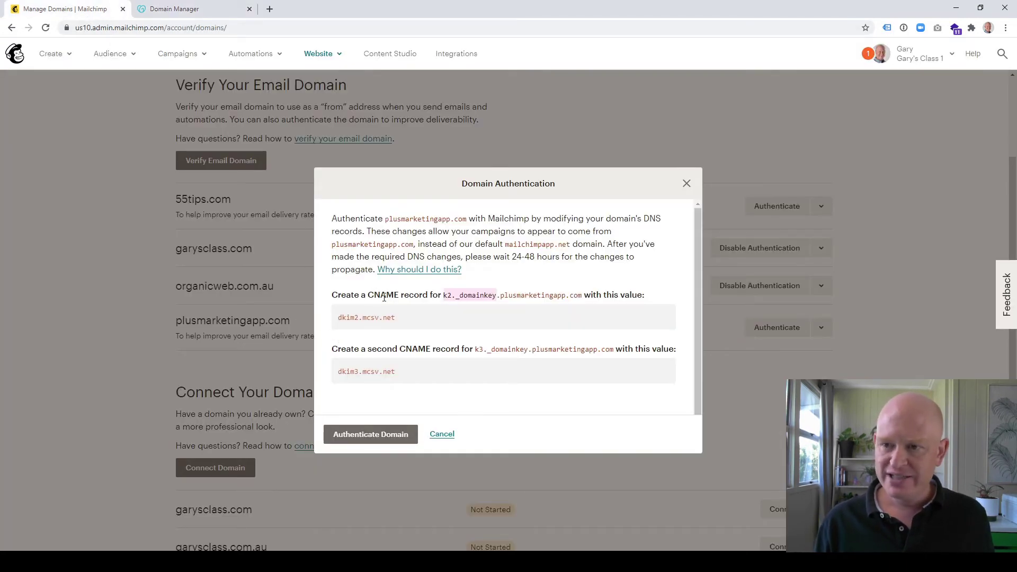
pyautogui.click(199, 13)
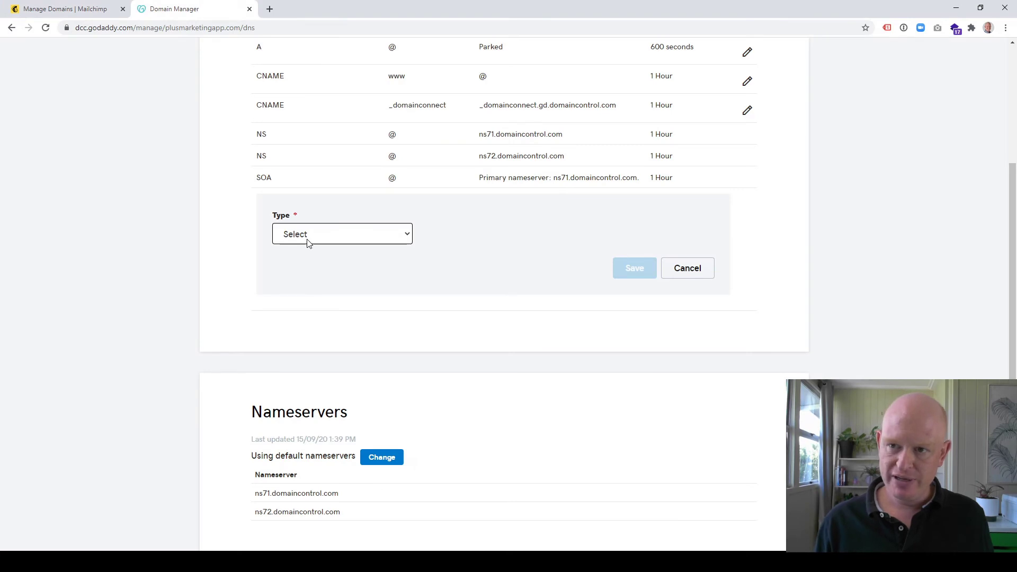
pyautogui.press('c')
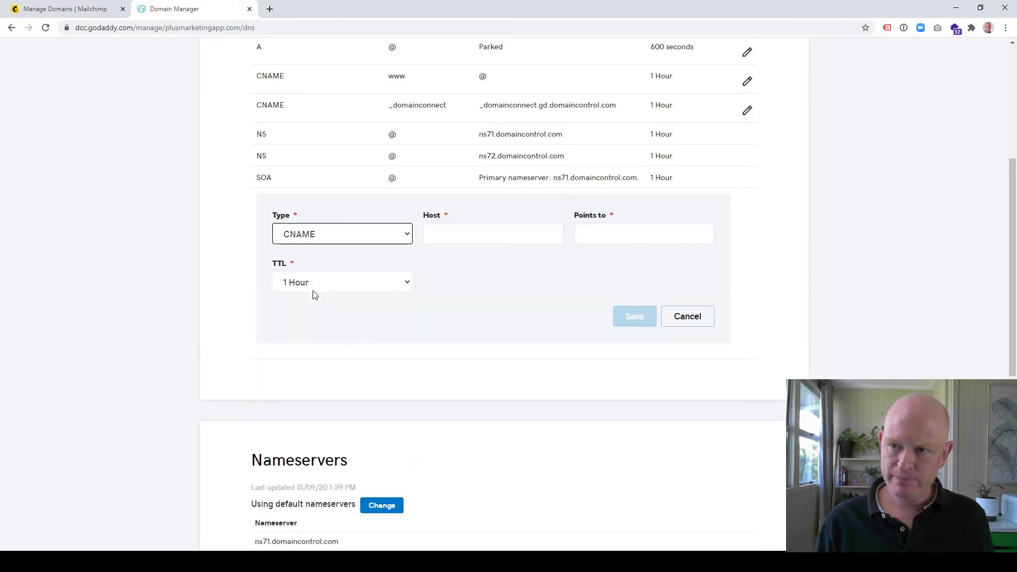
pyautogui.click(484, 227)
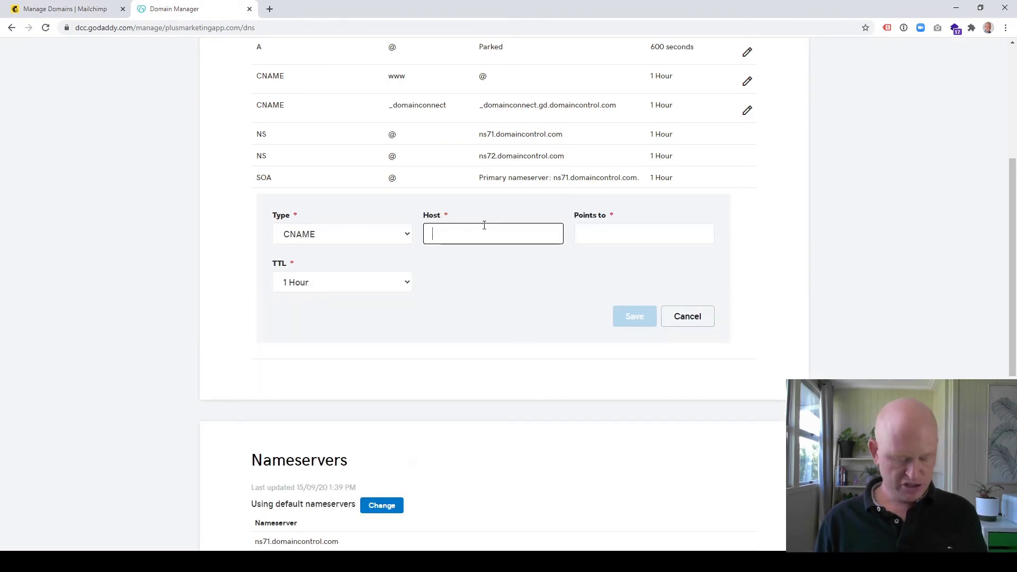
pyautogui.hotkey('ctrl', 'v')
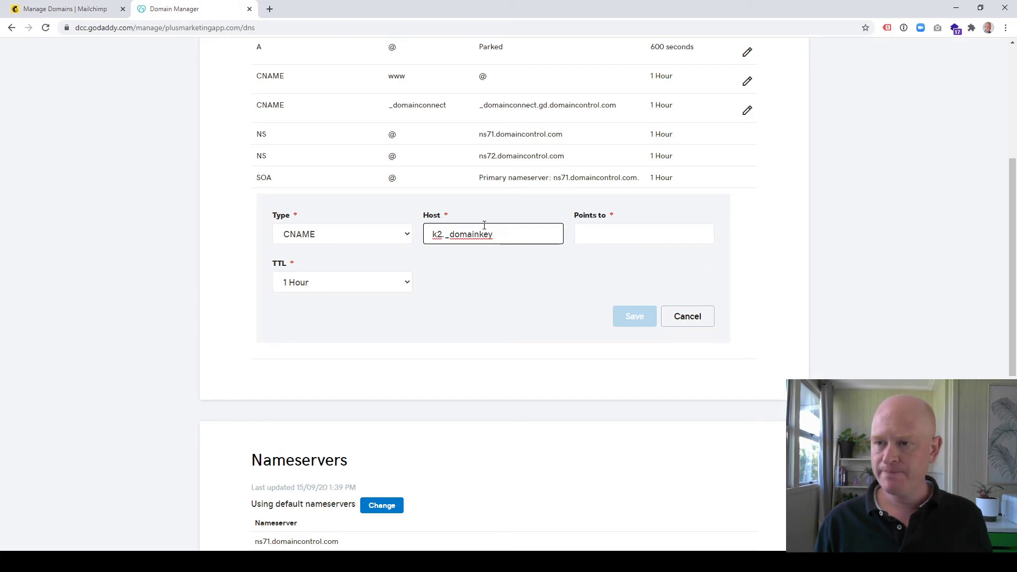
# Copy dkim2.mcsv.net from Mailchimp into the record's Points to field and save it
pyautogui.click(532, 268)
pyautogui.click(605, 224)
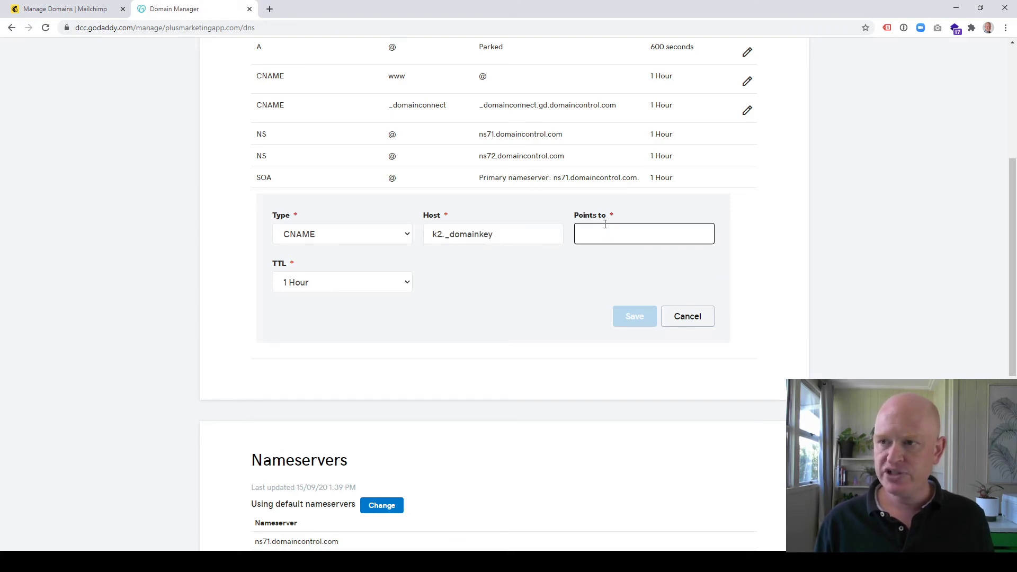
pyautogui.click(40, 9)
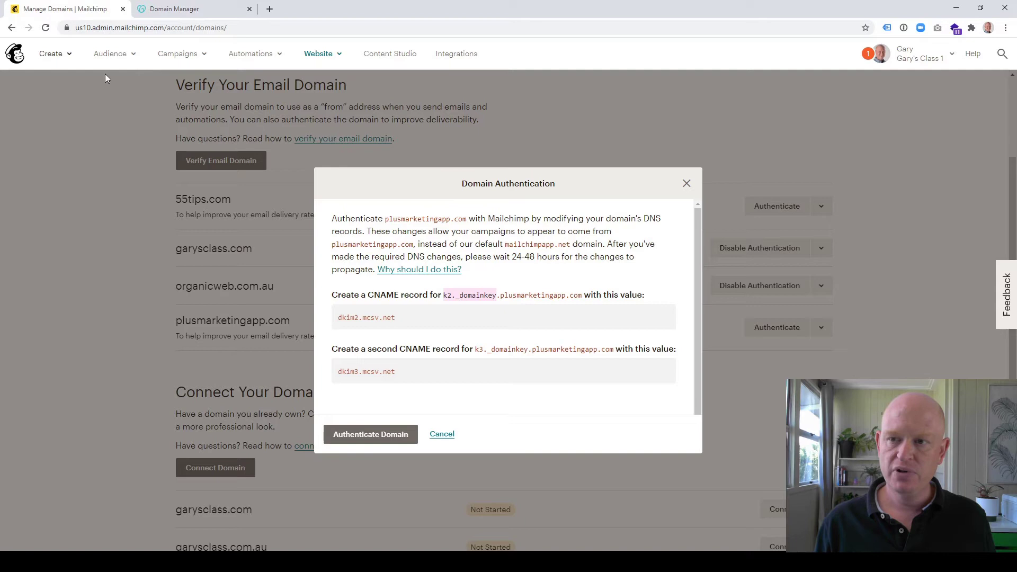
pyautogui.click(405, 371)
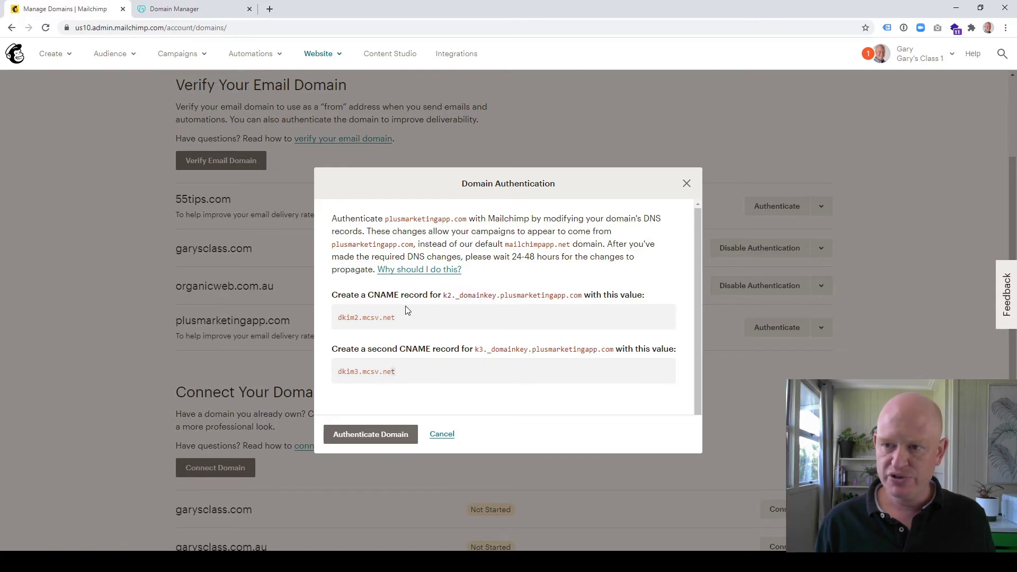
pyautogui.moveTo(407, 310); pyautogui.dragTo(340, 315)
pyautogui.hotkey('ctrl', 'c')
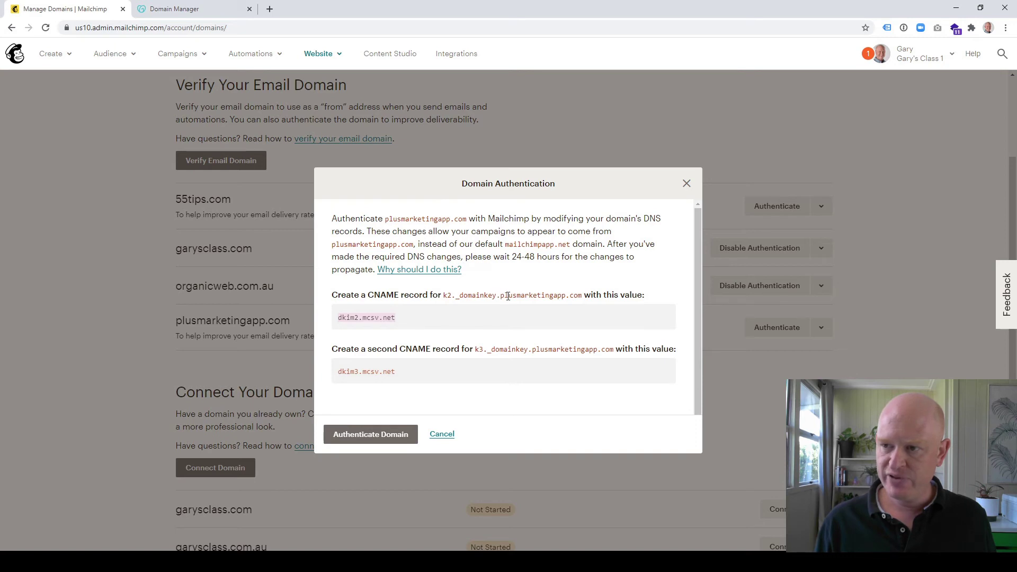
pyautogui.click(173, 9)
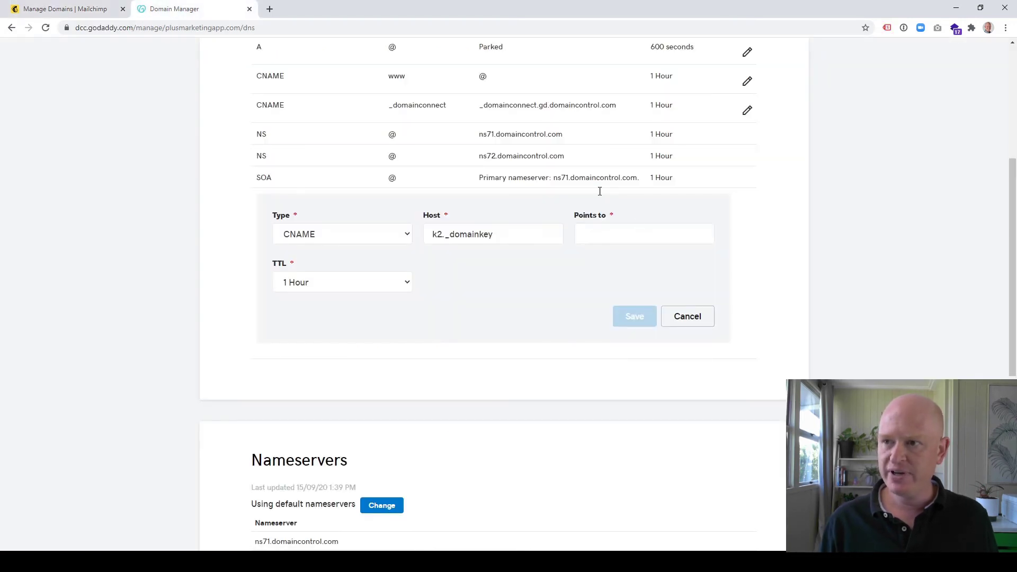
pyautogui.click(647, 236)
pyautogui.hotkey('ctrl', 'v')
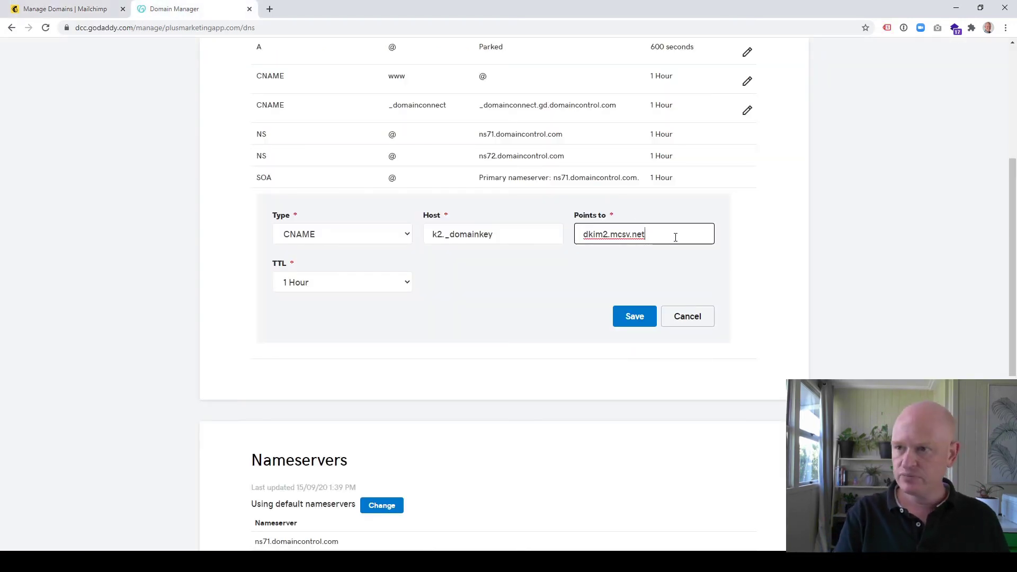
pyautogui.click(763, 231)
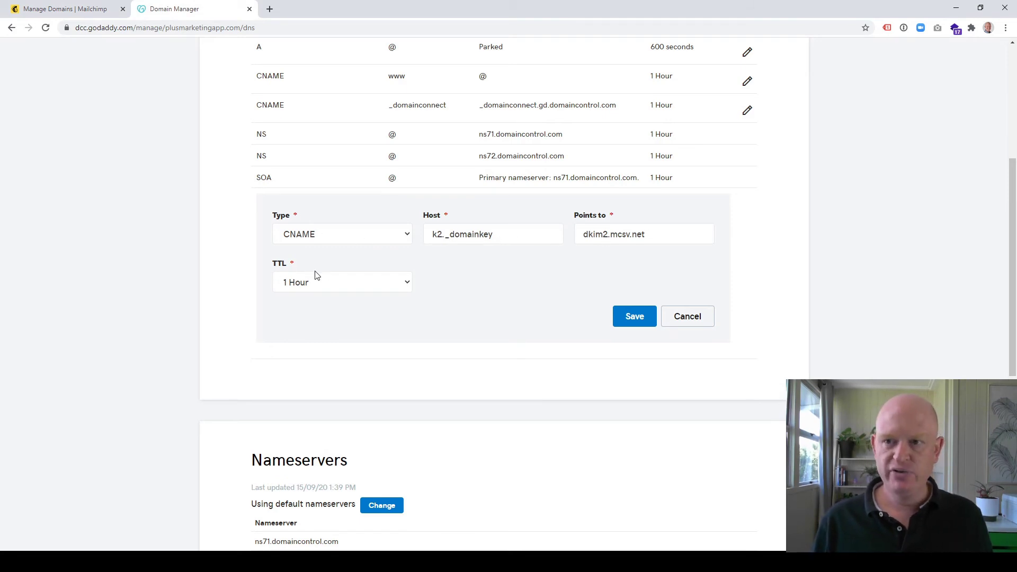
pyautogui.click(634, 316)
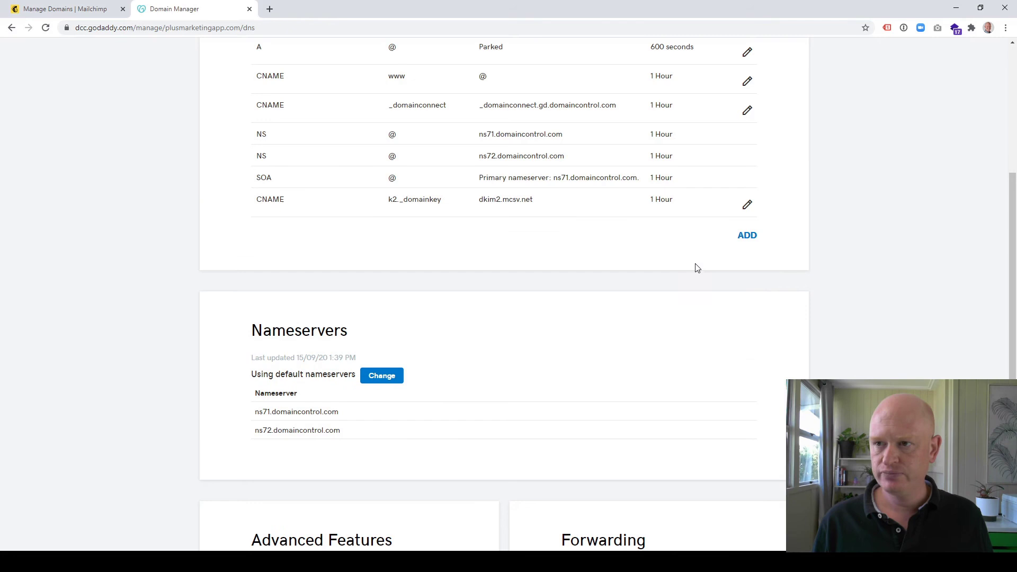
# Add another CNAME record in GoDaddy with host k3._domainkey copied from Mailchimp
pyautogui.scroll(1, 536, 250)
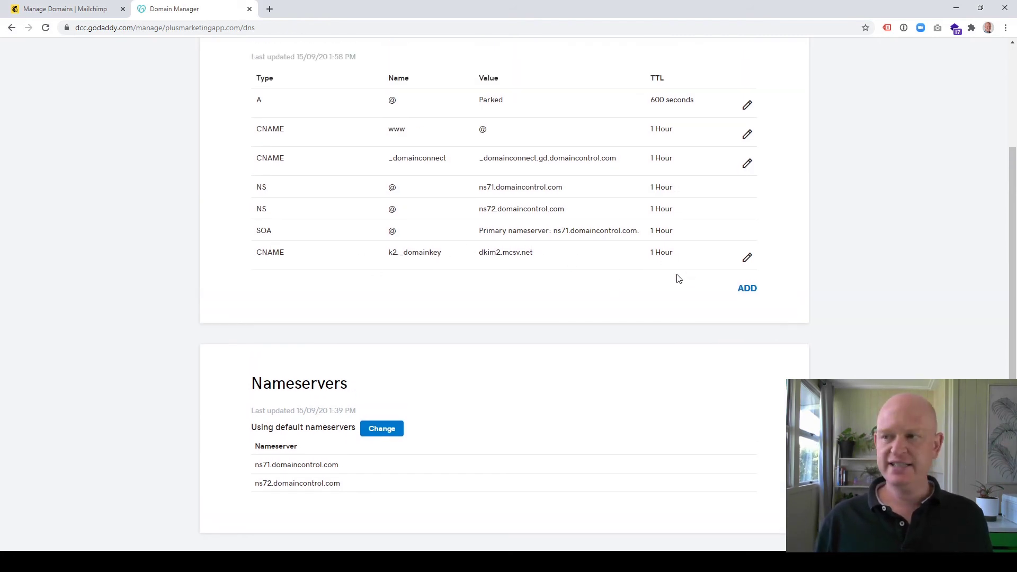
pyautogui.click(748, 289)
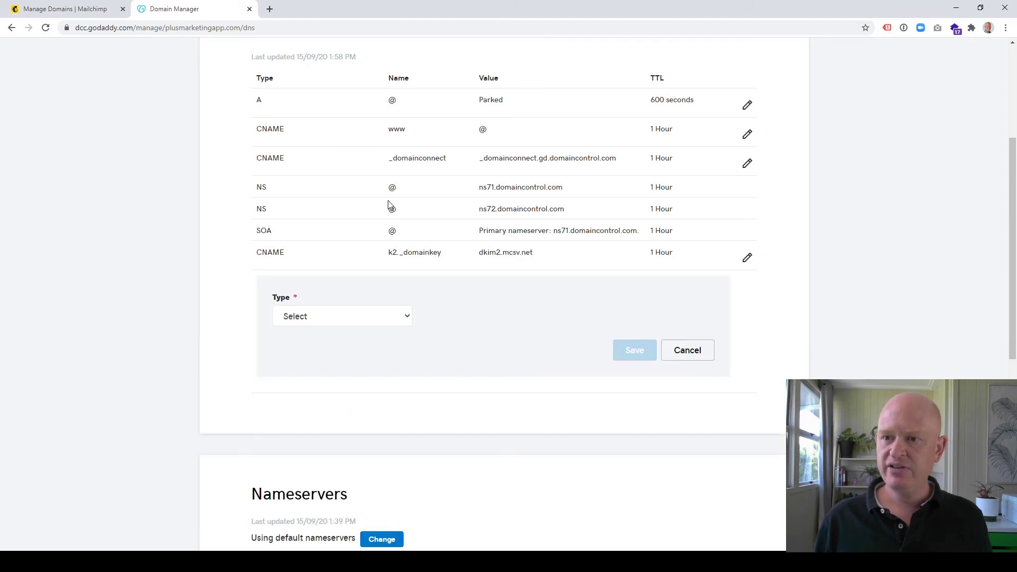
pyautogui.click(324, 318)
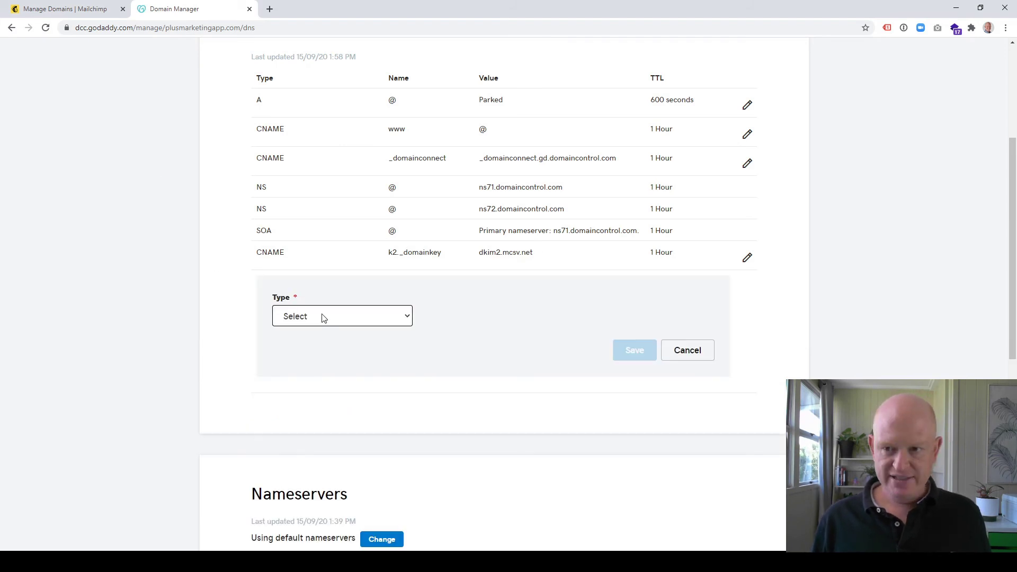
pyautogui.click(311, 370)
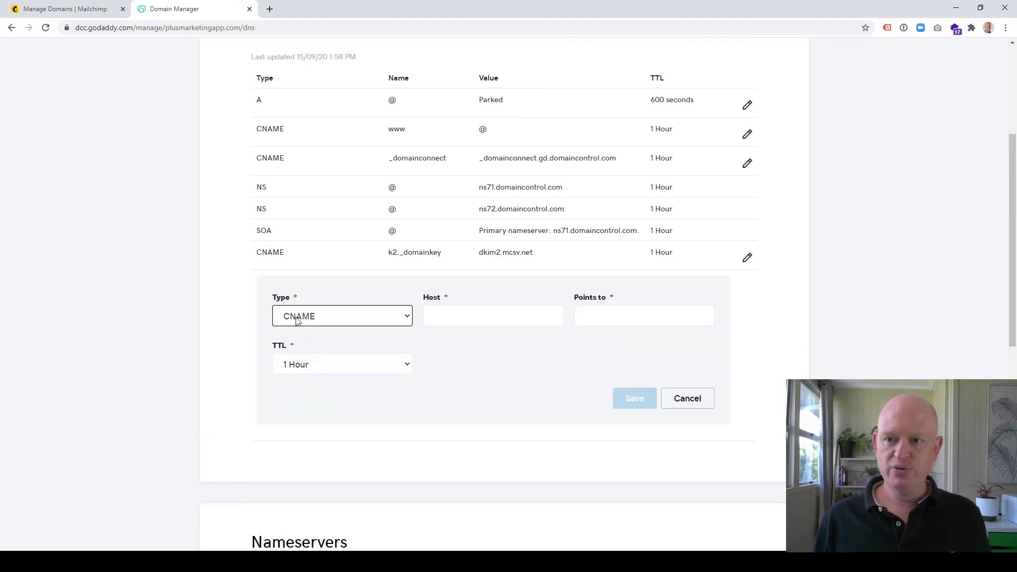
pyautogui.click(64, 9)
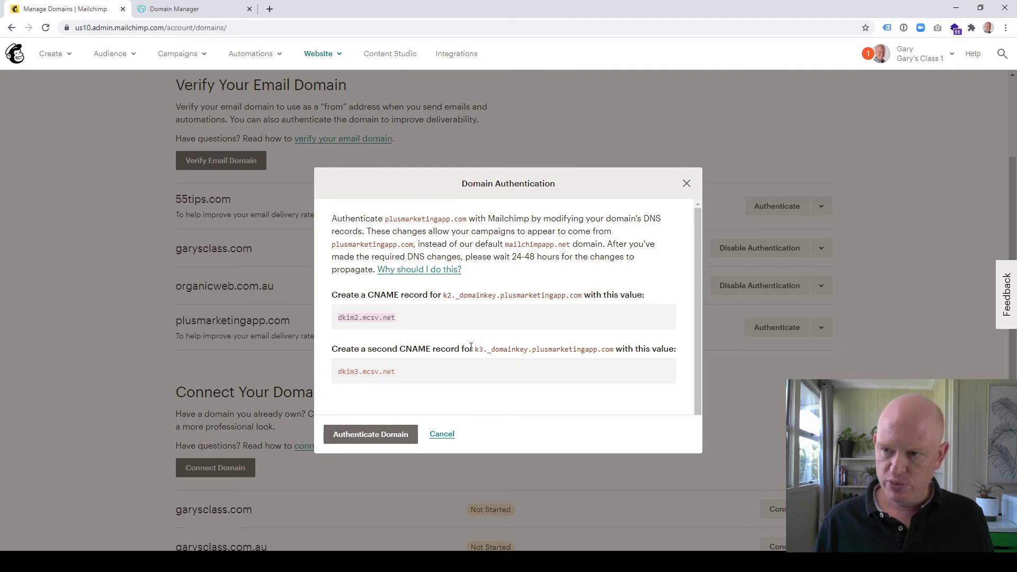
pyautogui.moveTo(475, 347); pyautogui.dragTo(526, 348)
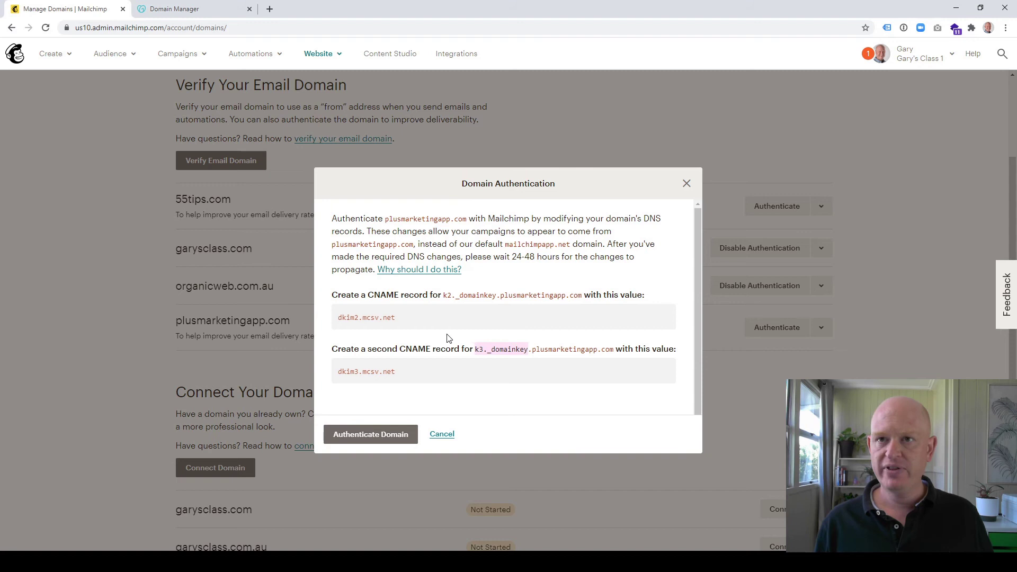
pyautogui.click(177, 10)
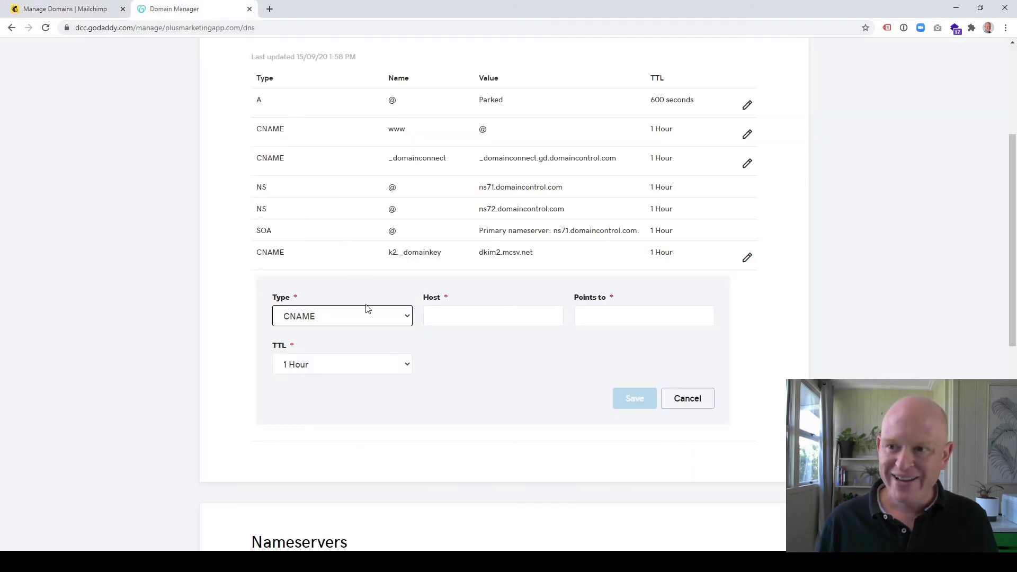
pyautogui.click(478, 319)
pyautogui.write('k3._domainkey')
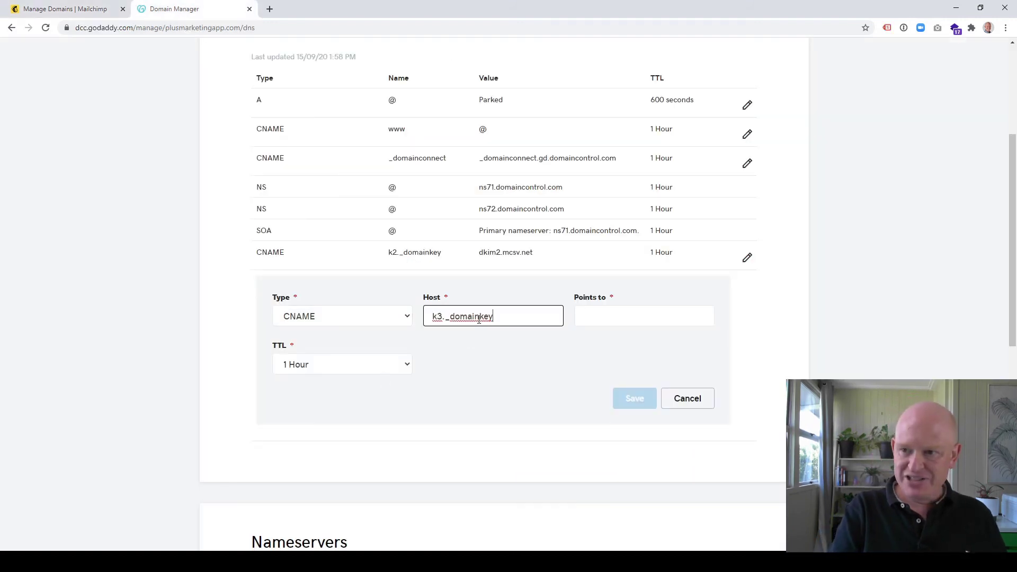
# Point the k3._domainkey record to dkim3.mcsv.net and save it
pyautogui.click(67, 9)
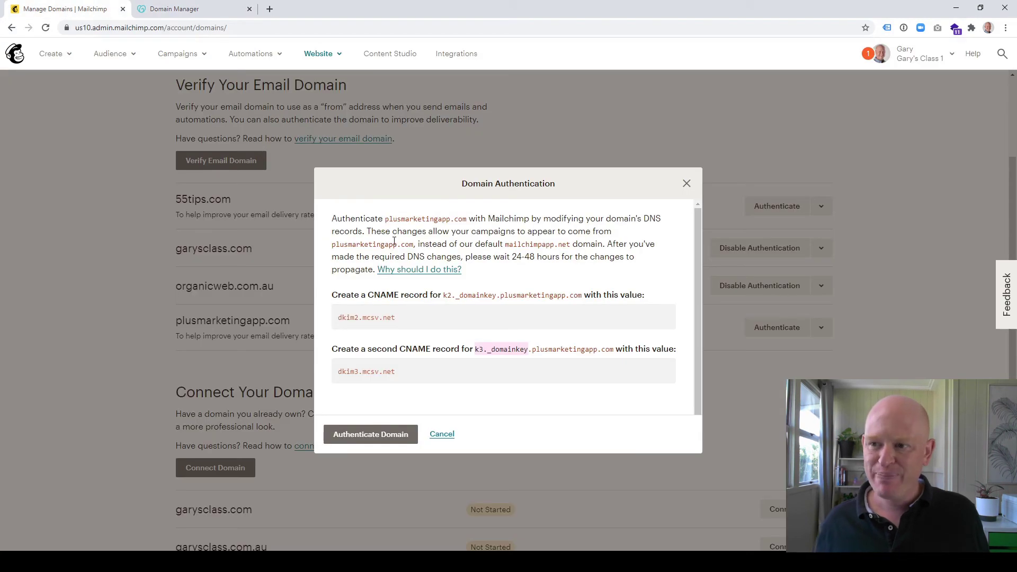
pyautogui.moveTo(417, 375); pyautogui.dragTo(340, 371)
pyautogui.hotkey('ctrl', 'c')
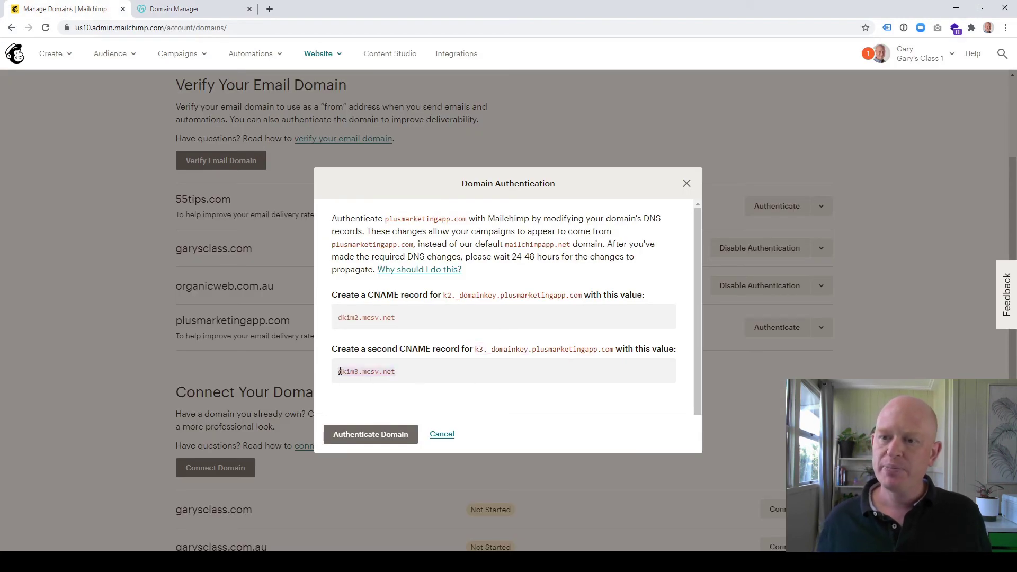
pyautogui.click(182, 10)
pyautogui.click(668, 323)
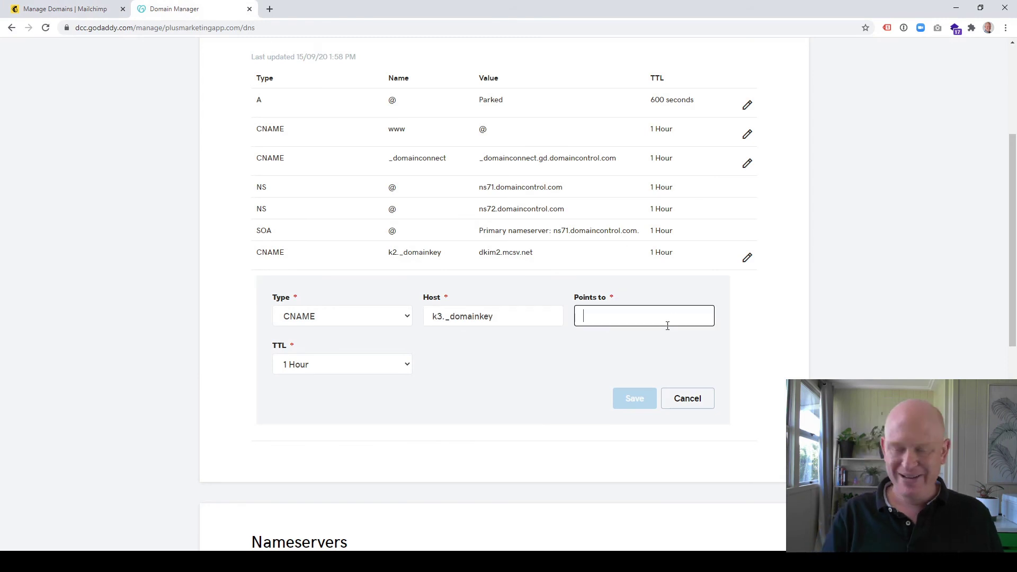
pyautogui.hotkey('ctrl', 'v')
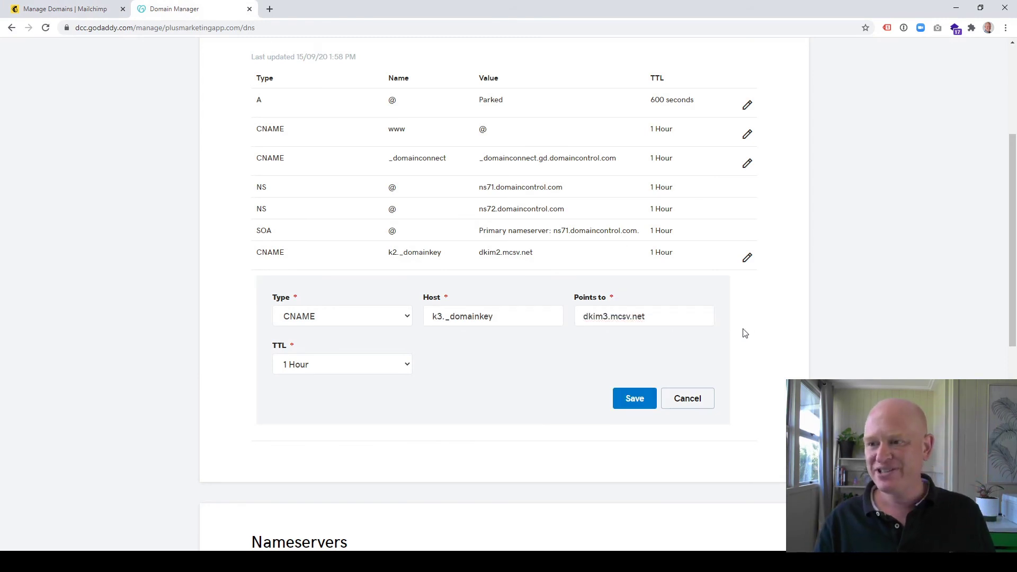
pyautogui.click(635, 400)
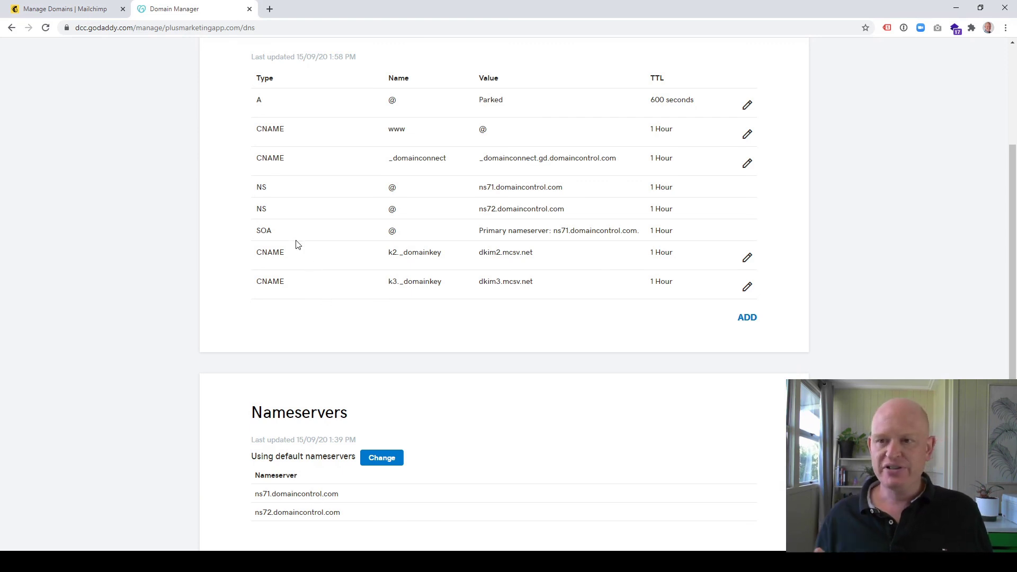
pyautogui.scroll(-5, 543, 395)
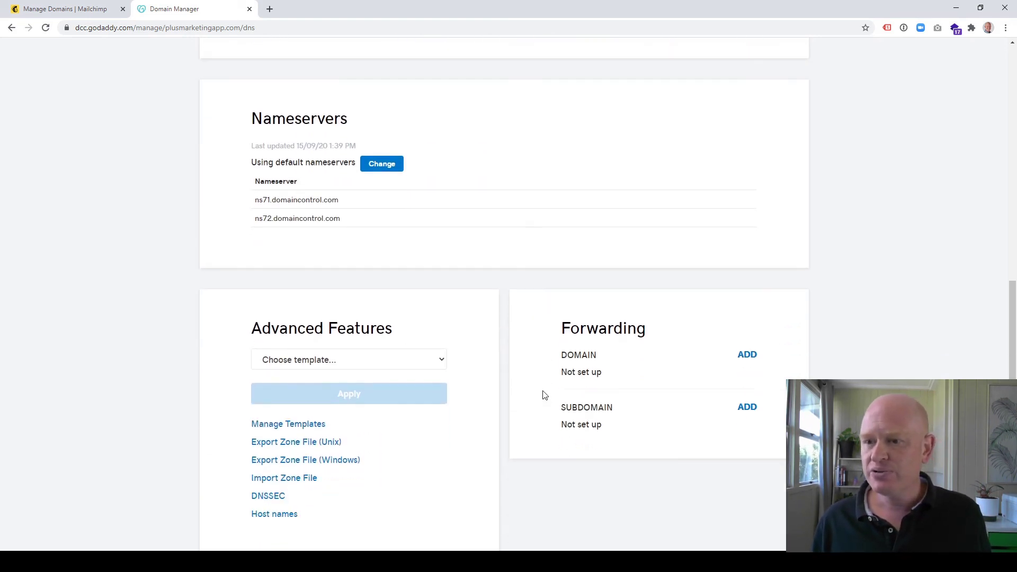
pyautogui.scroll(7, 536, 374)
pyautogui.scroll(3, 538, 366)
pyautogui.scroll(-2, 543, 364)
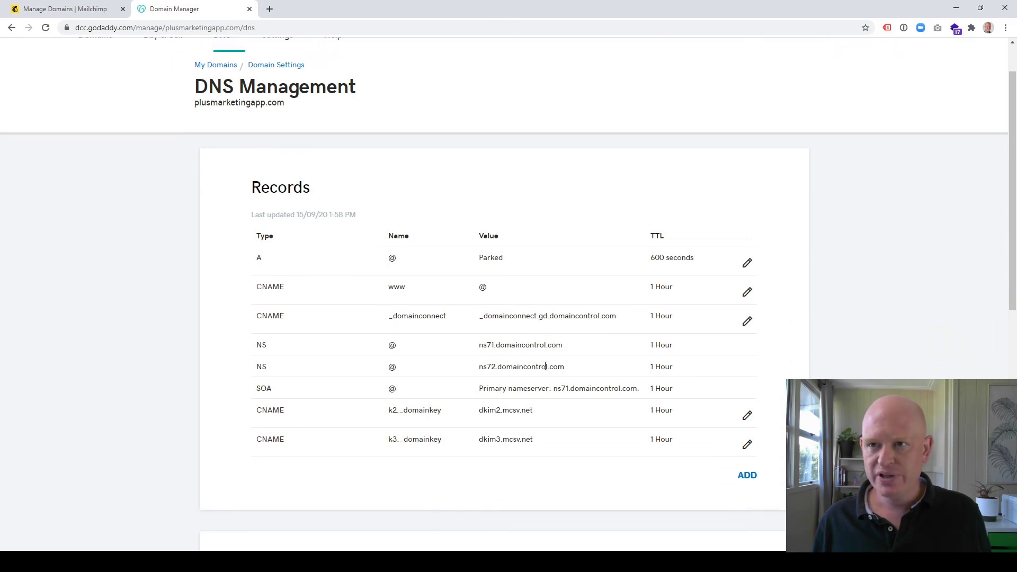
pyautogui.click(52, 15)
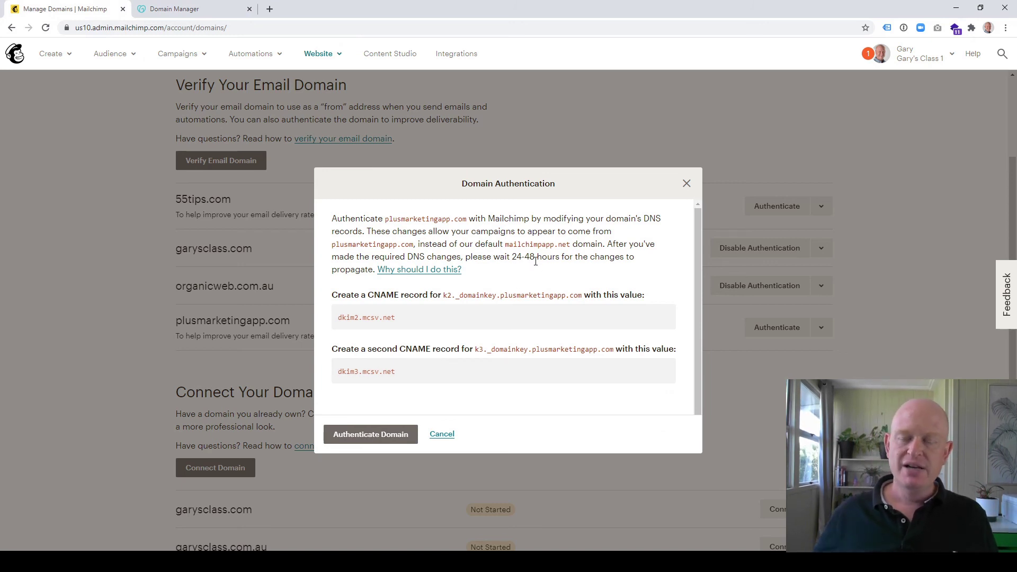
# Run Authenticate Domain for plusmarketingapp.com; Mailchimp reports k2 and k3 DKIM records not found yet
pyautogui.click(378, 437)
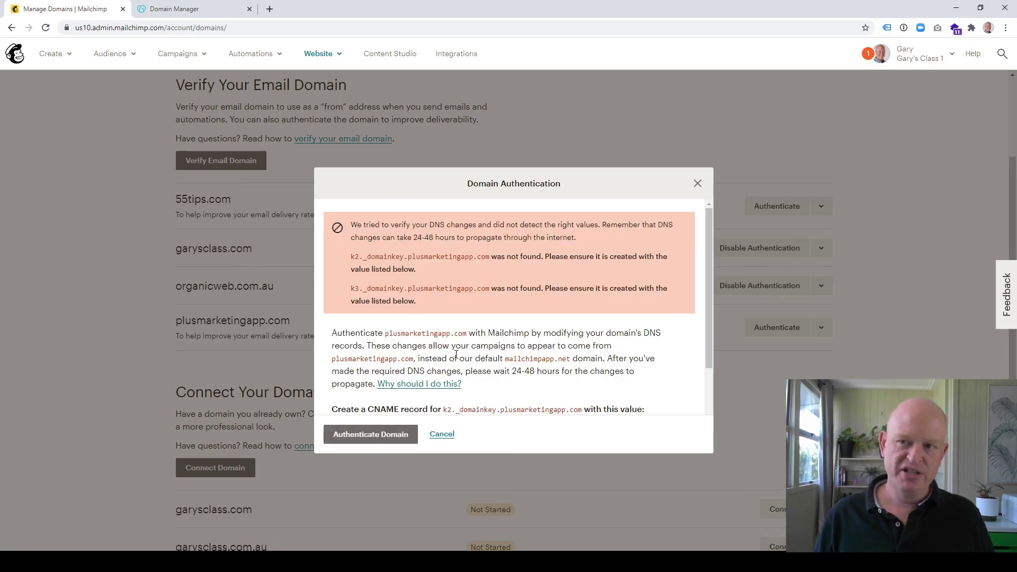
pyautogui.click(695, 184)
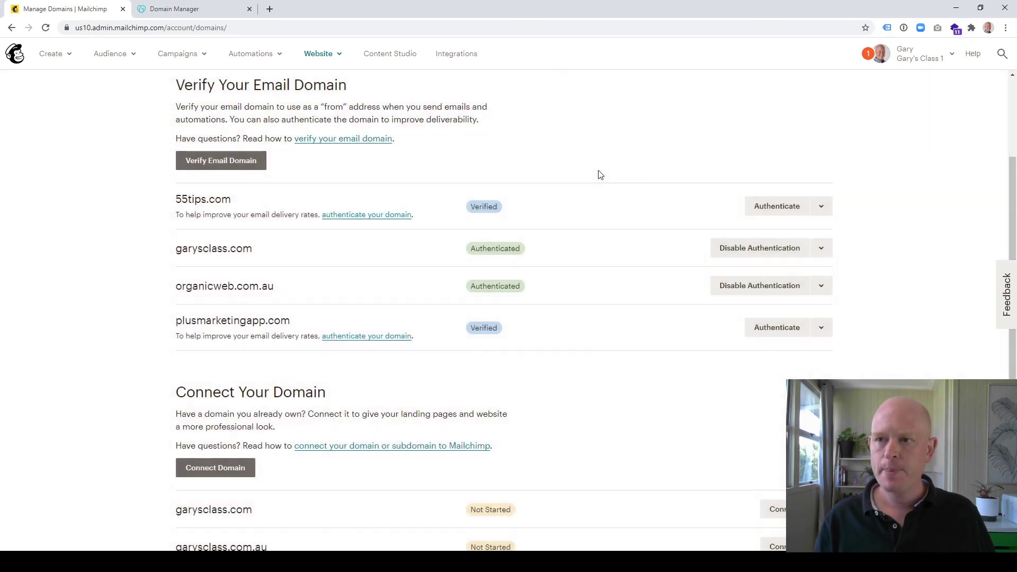